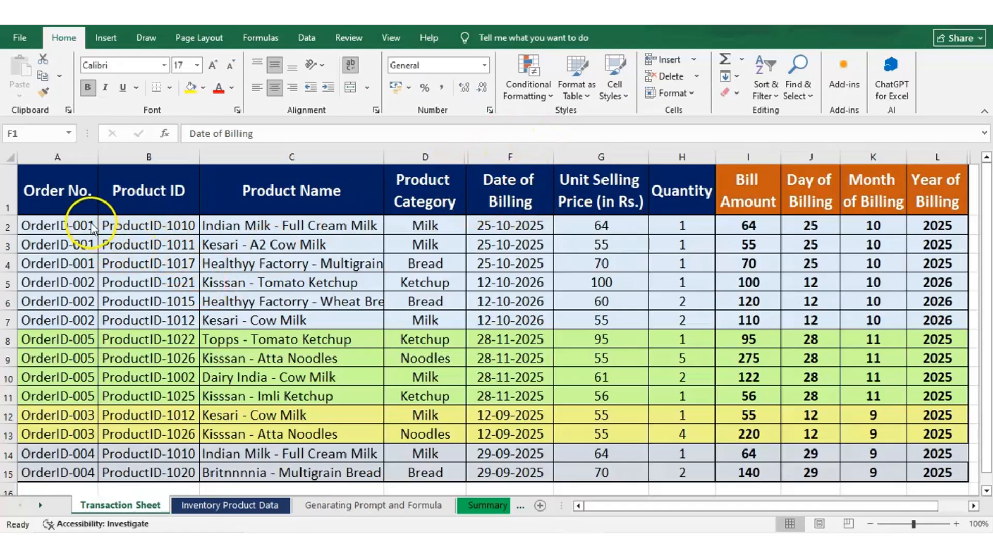
Inspect the DAY formula behind the first Day of Billing cell
click(693, 193)
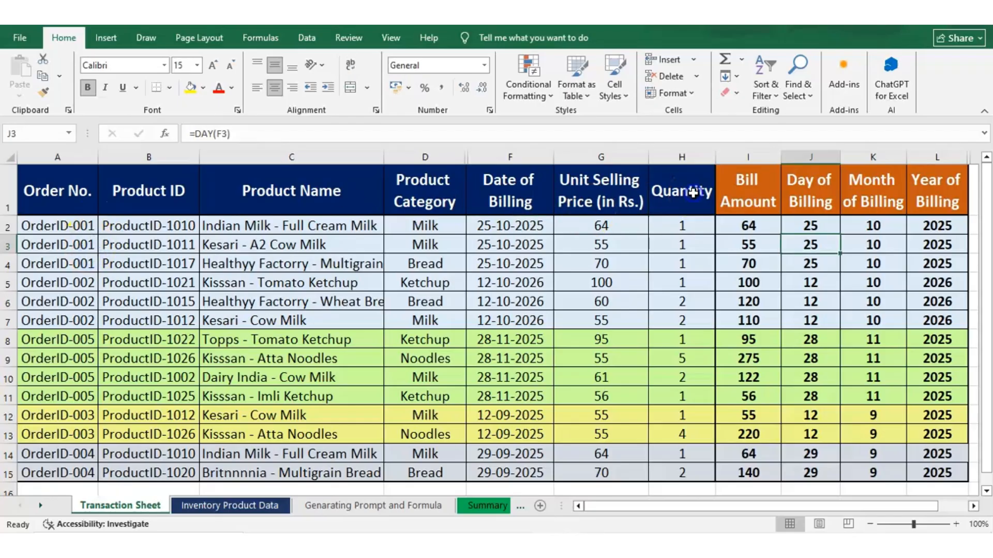
click(692, 193)
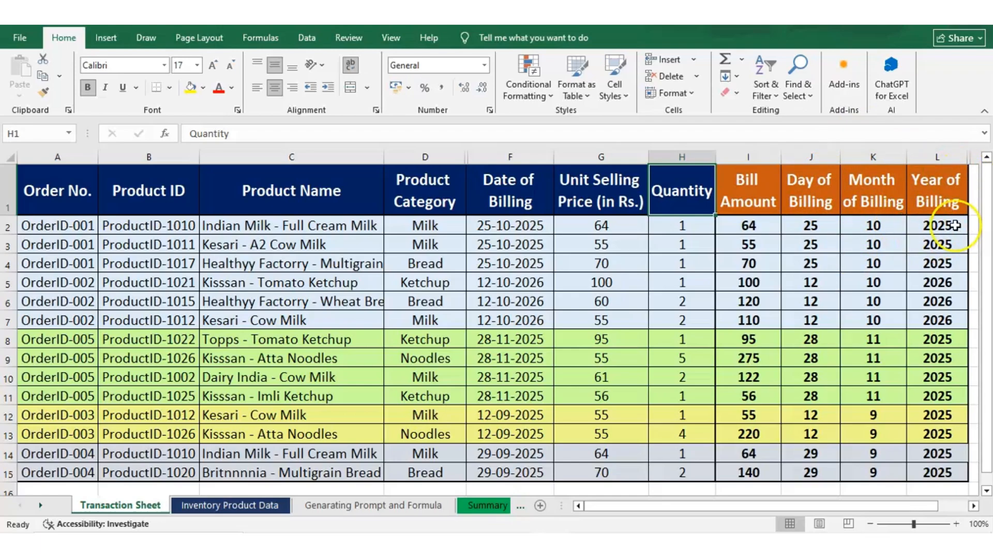
right_click(821, 228)
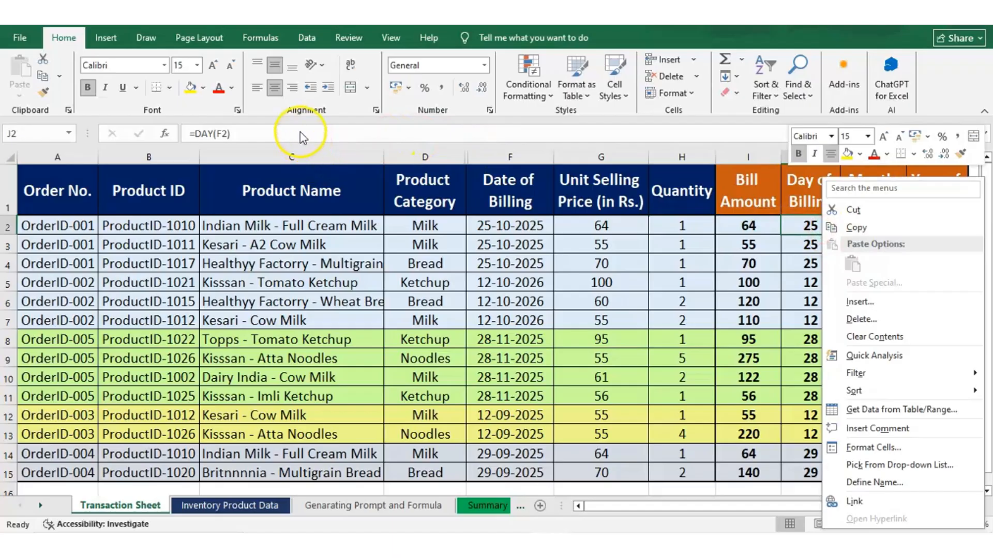
click(299, 133)
click(205, 132)
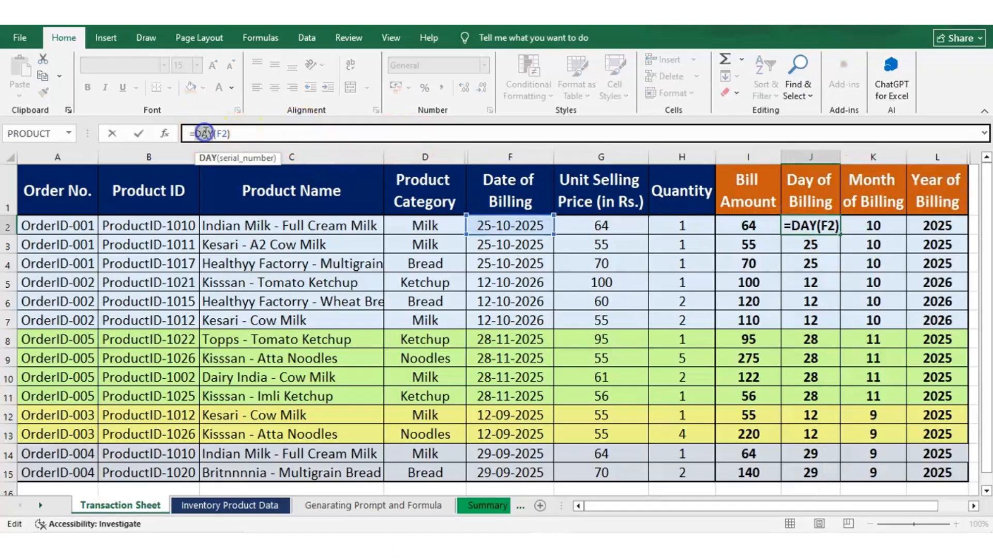
double_click(205, 133)
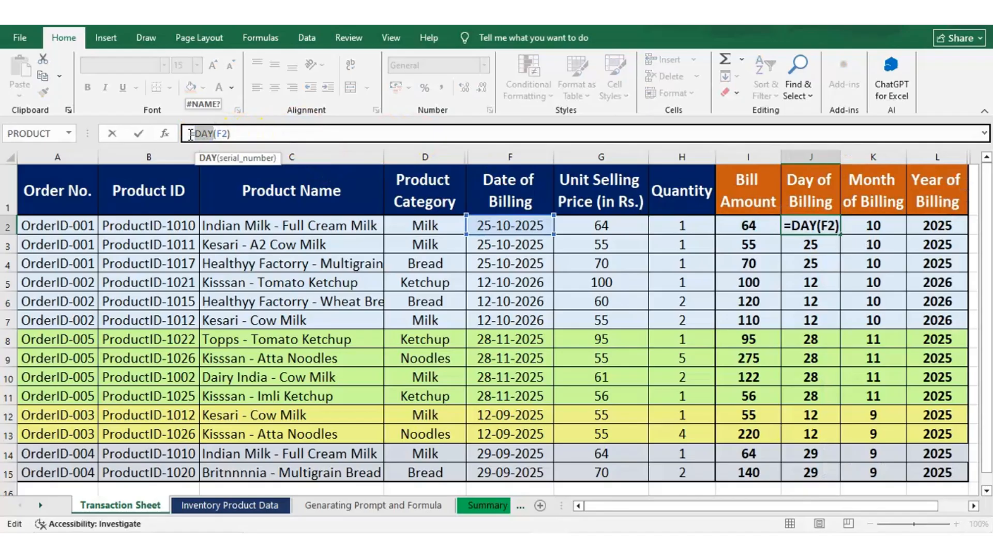
click(243, 129)
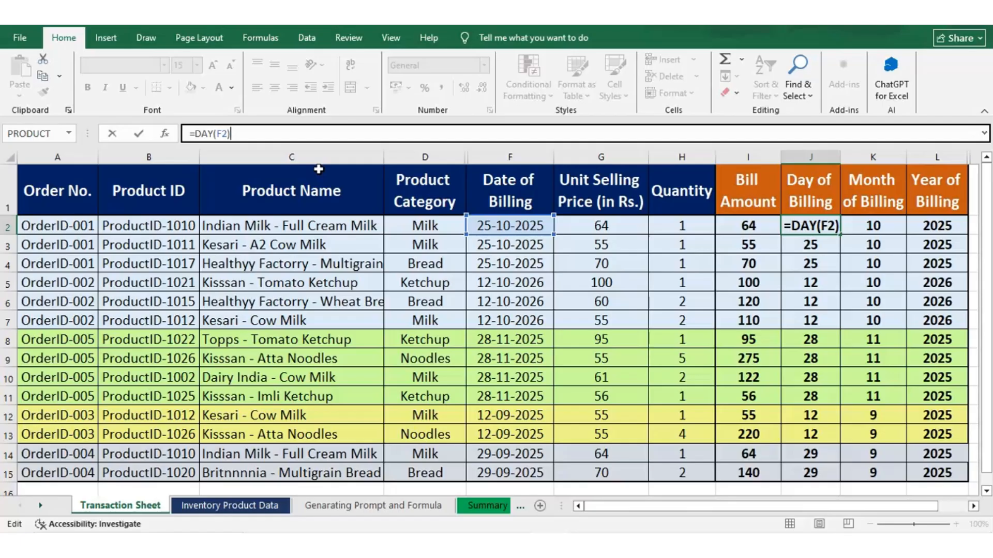
key(ctrl+Return)
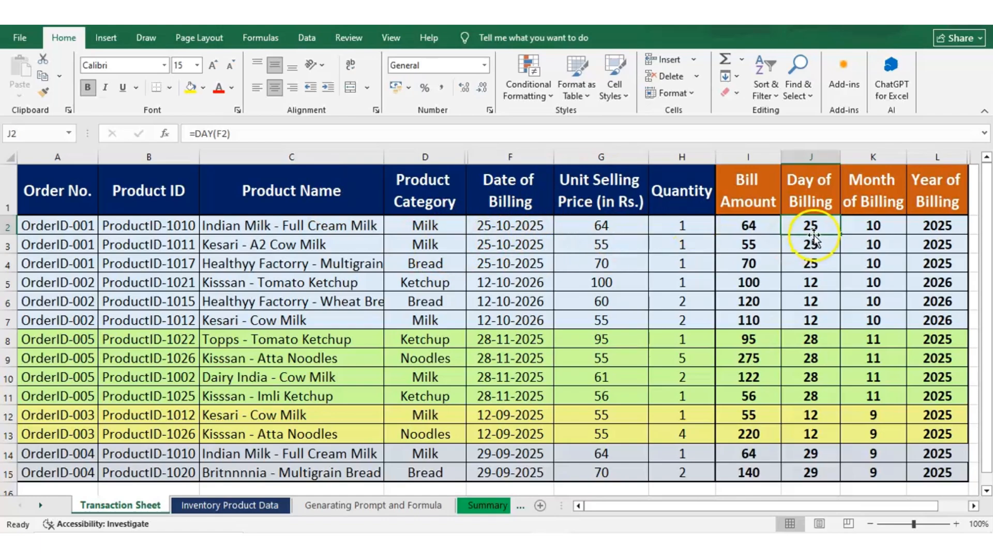
Inspect the MONTH formula behind the first Month of Billing cell
click(889, 227)
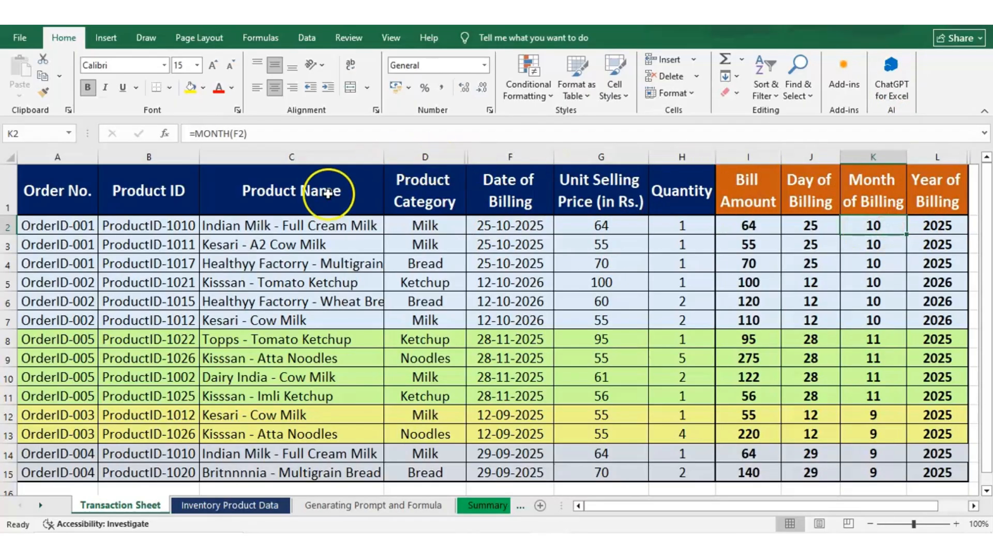
click(189, 134)
drag(189, 135, 247, 134)
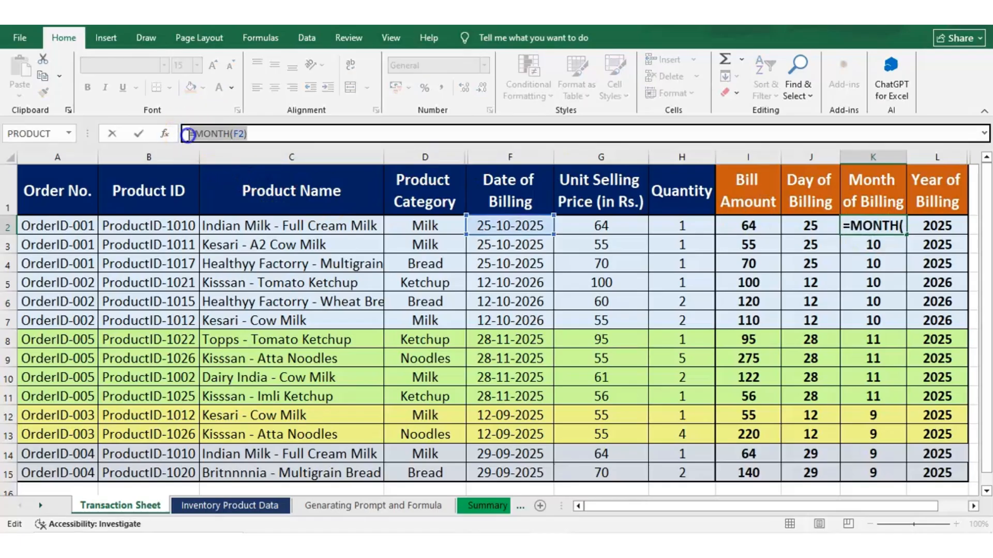
double_click(223, 133)
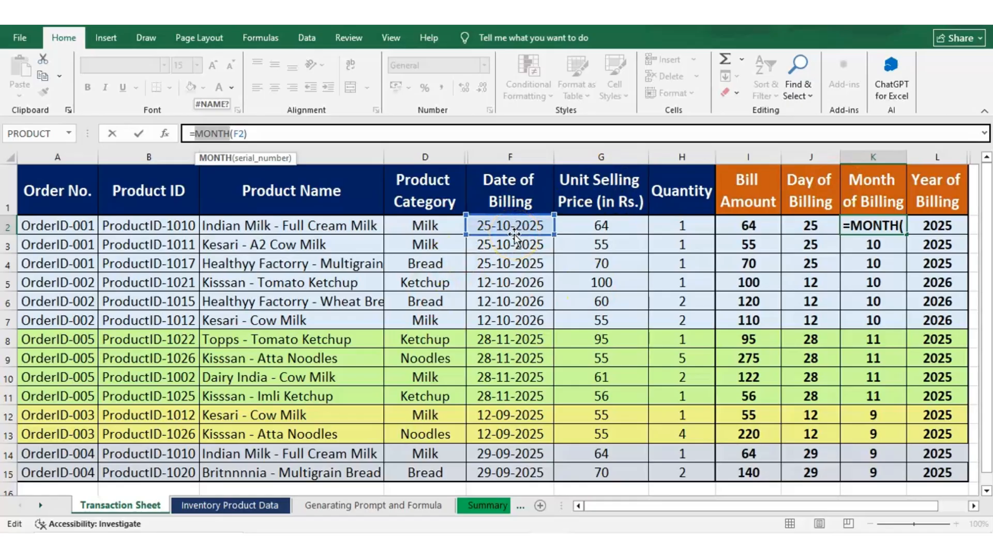
key(Return)
key(Up)
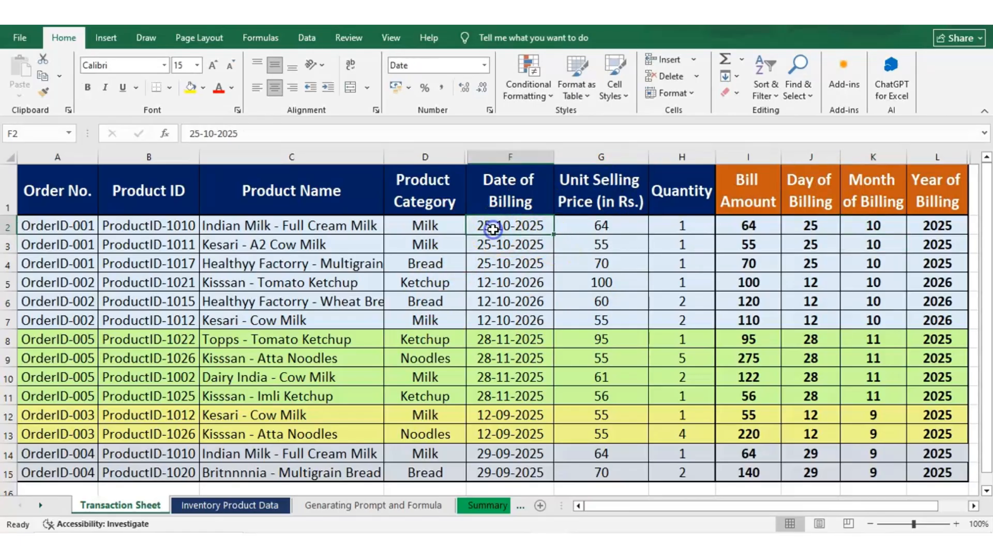
Step across the first data row, examining the billing date and the formulas in the neighbouring cells
double_click(494, 228)
drag(494, 226, 511, 225)
key(Escape)
key(Right)
key(Right)
key(Right)
key(Right)
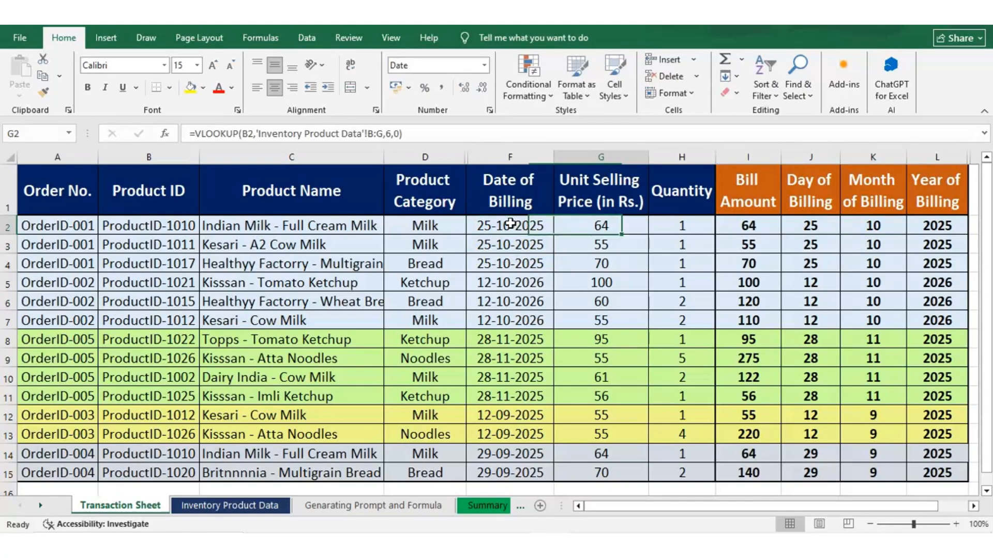
key(Right)
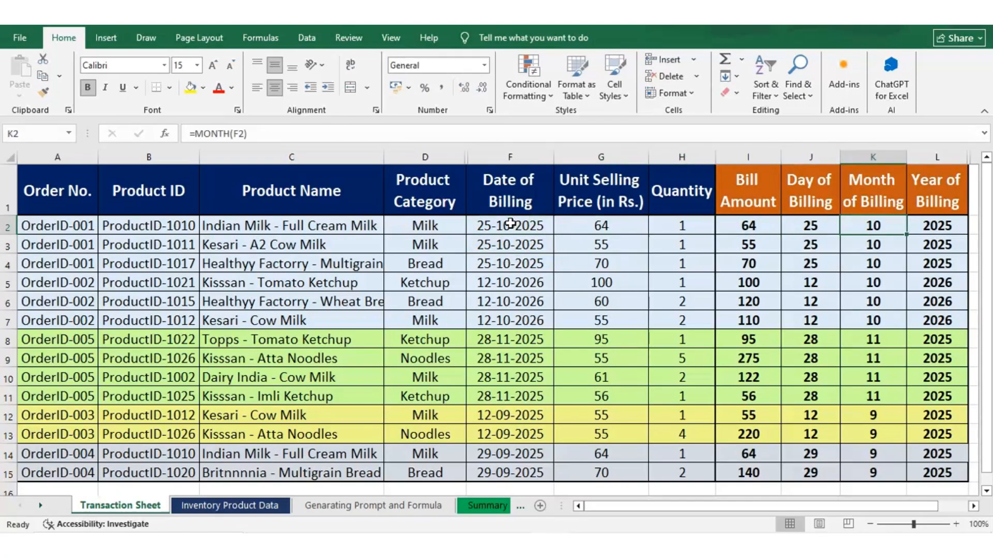
key(Right)
key(Left)
key(Right)
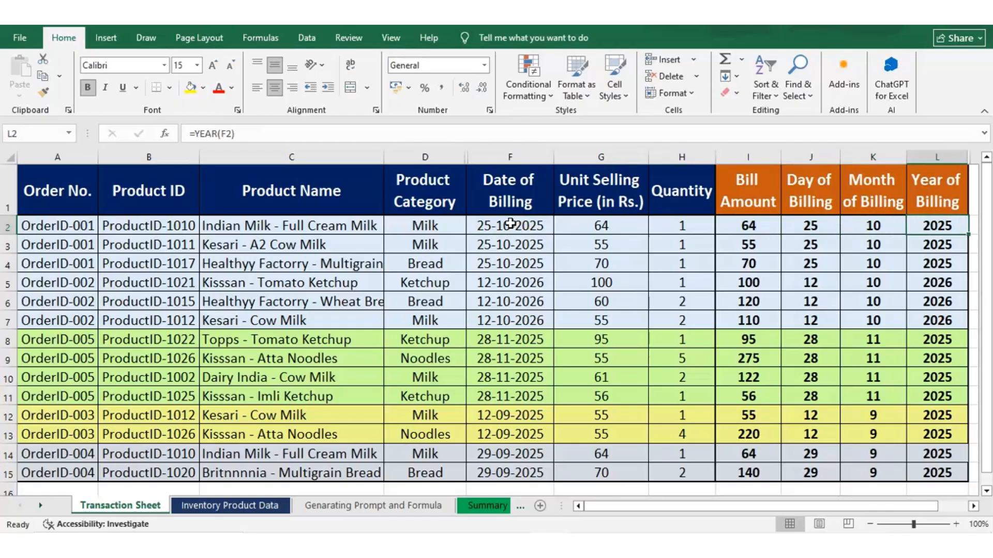
Inspect the YEAR formula behind the first Year of Billing cell
click(202, 134)
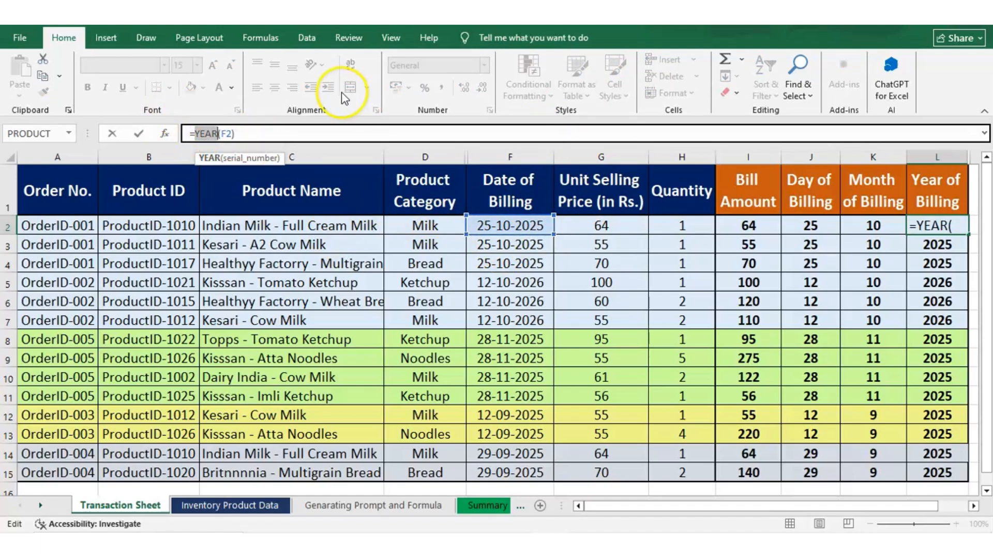
click(279, 129)
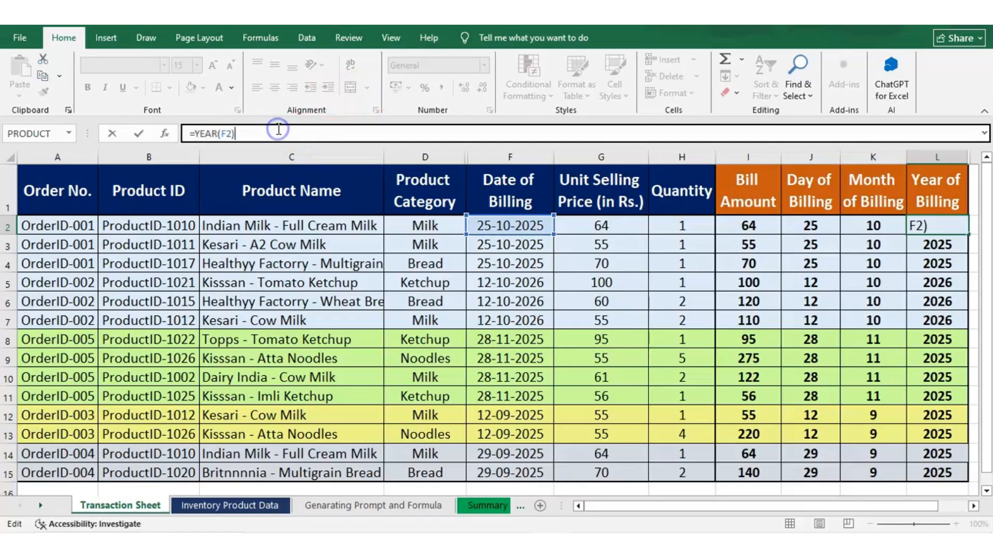
key(Return)
key(Up)
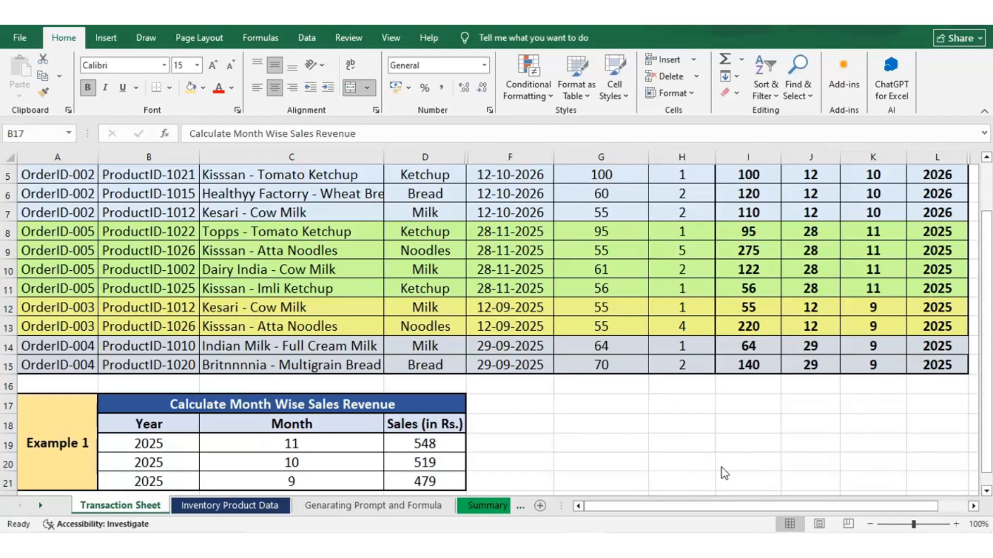
Review the Calculate Month Wise Sales Revenue table alongside the Month of Billing and Bill Amount columns
click(308, 423)
click(307, 423)
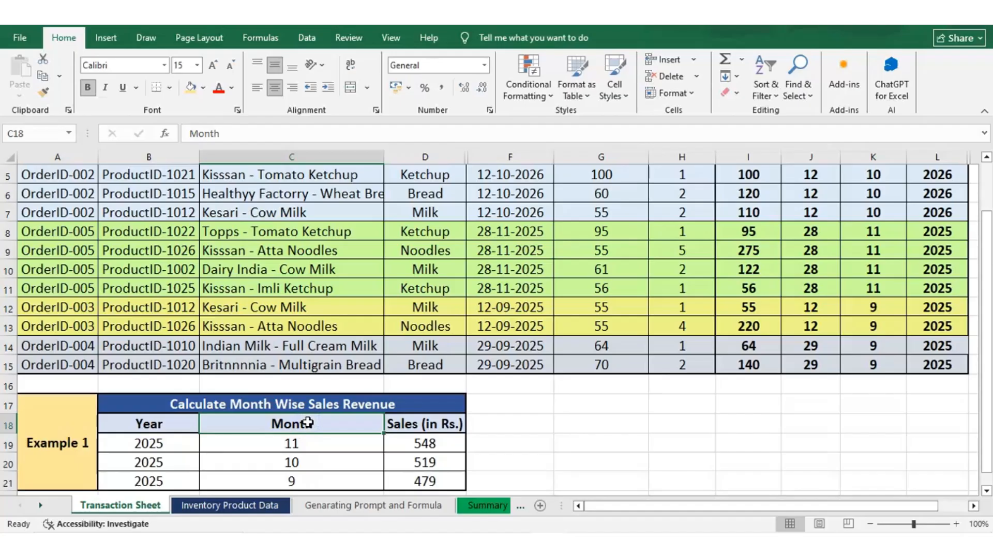
click(403, 429)
key(Down)
key(Down)
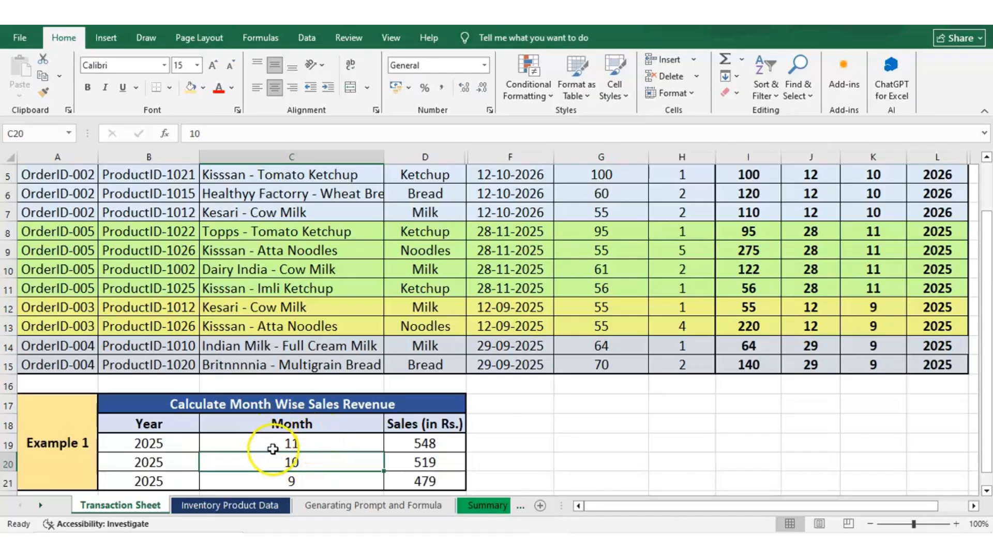
click(821, 221)
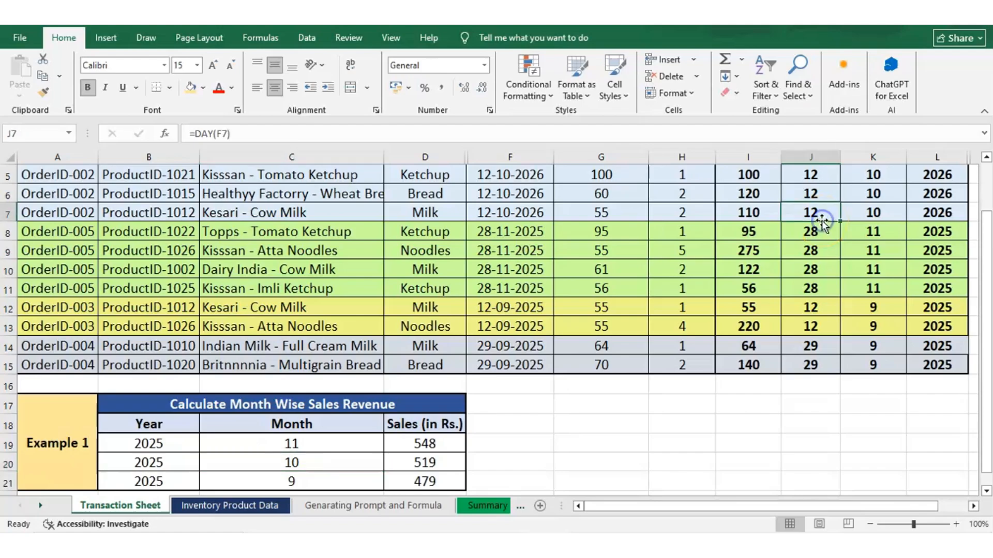
key(ctrl+Up)
click(863, 157)
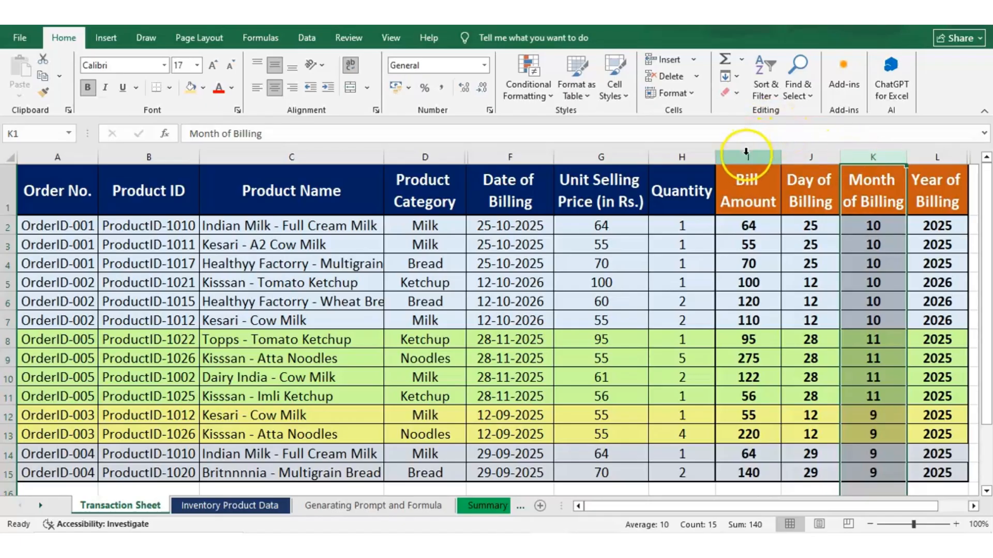
click(746, 156)
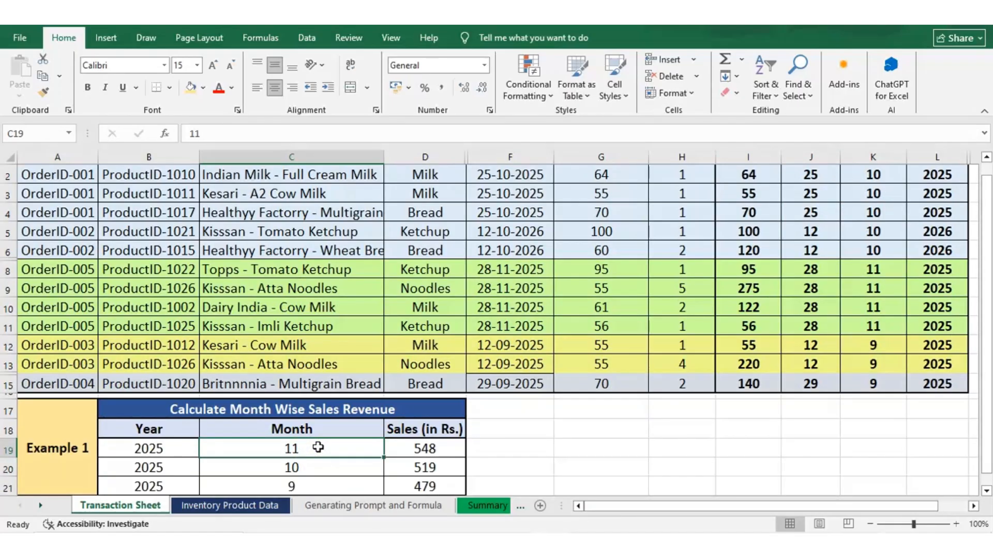
Inspect the SUMIF formula for the first month's sales, examining its range, criteria and sum range arguments
key(Right)
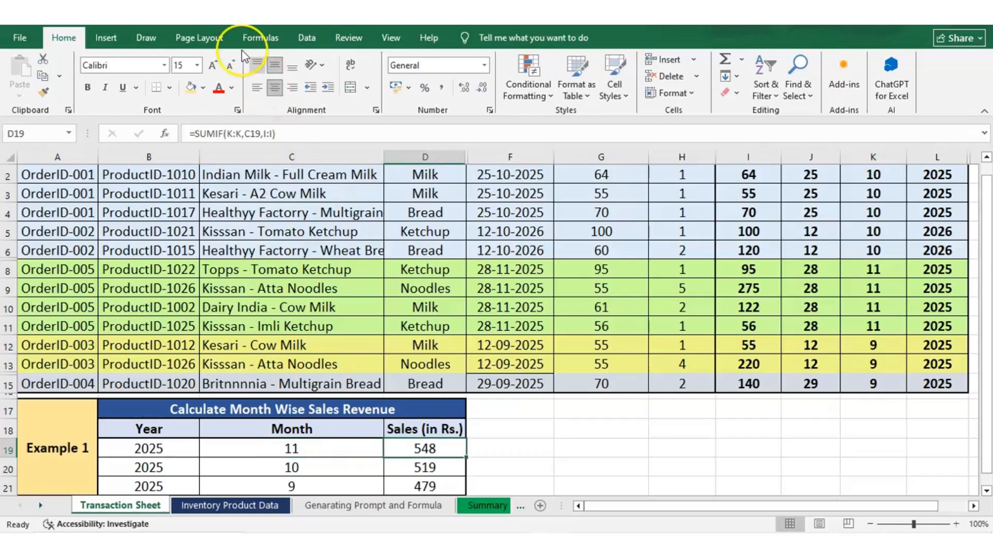
click(197, 134)
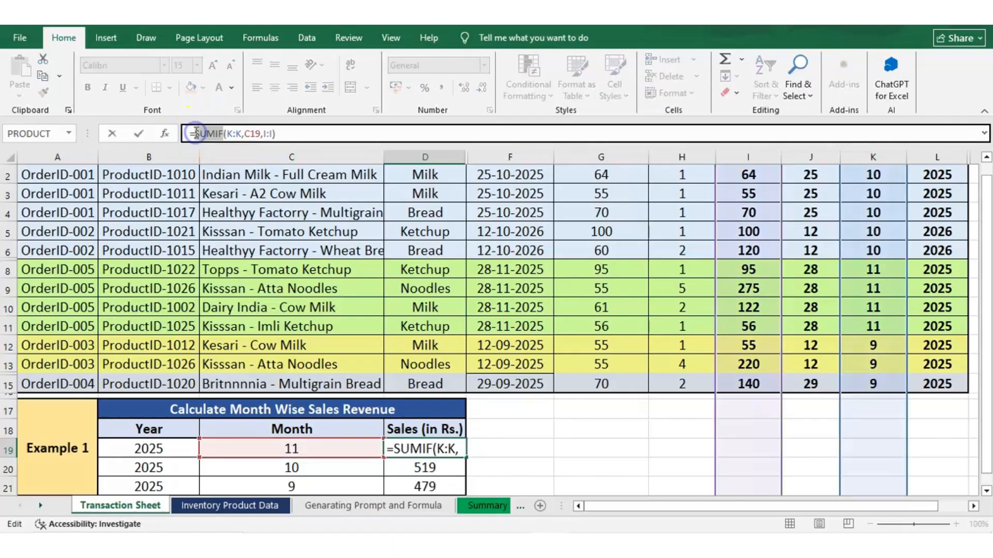
click(205, 133)
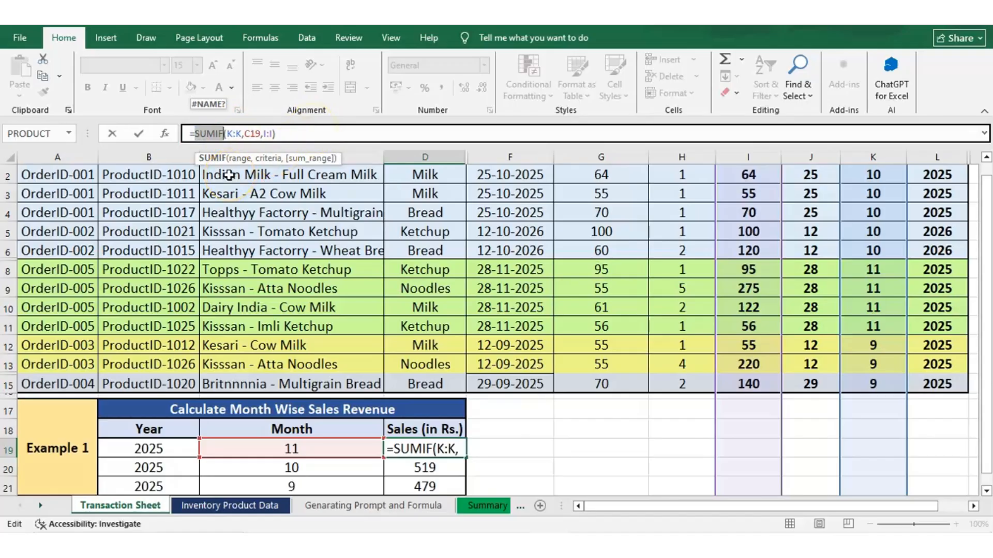
click(238, 133)
click(236, 133)
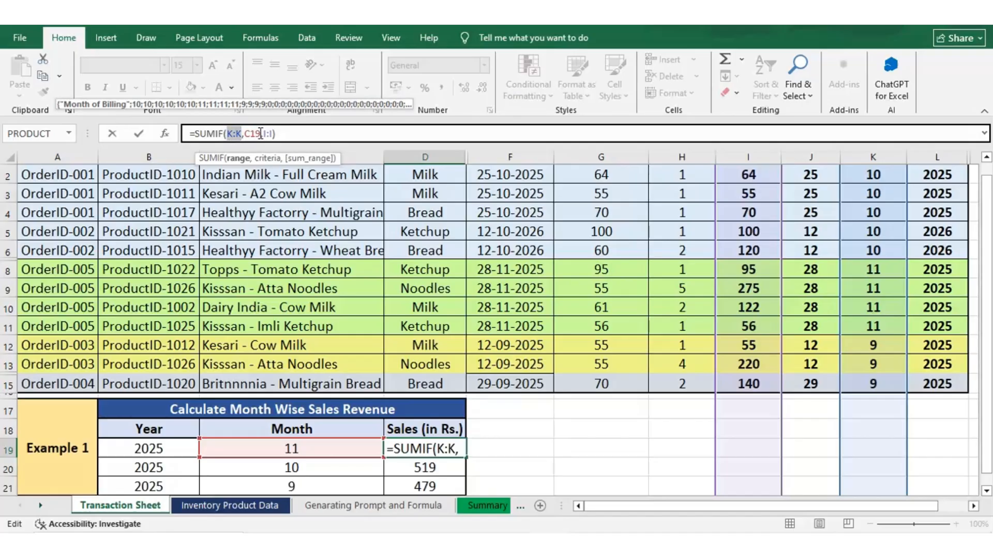
click(260, 133)
click(245, 134)
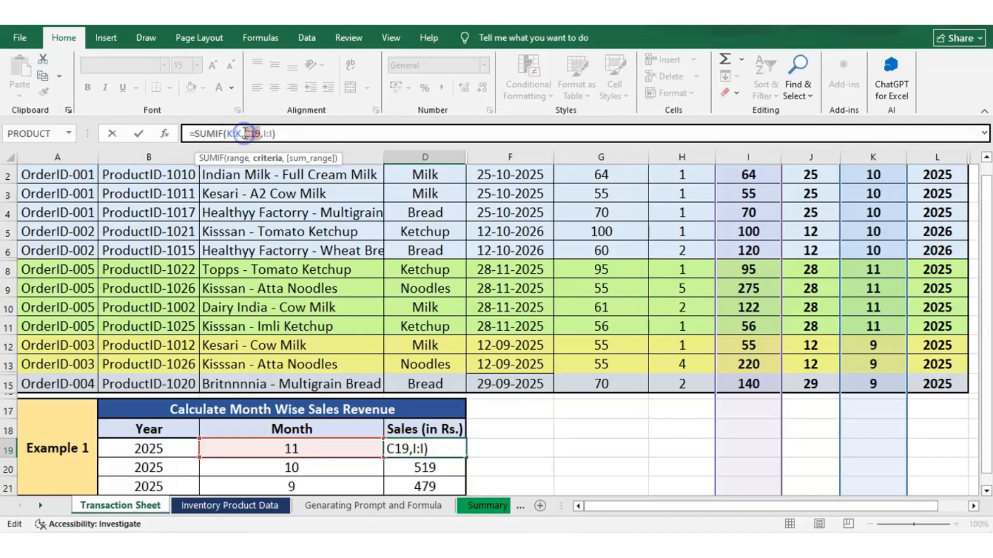
click(264, 134)
double_click(271, 133)
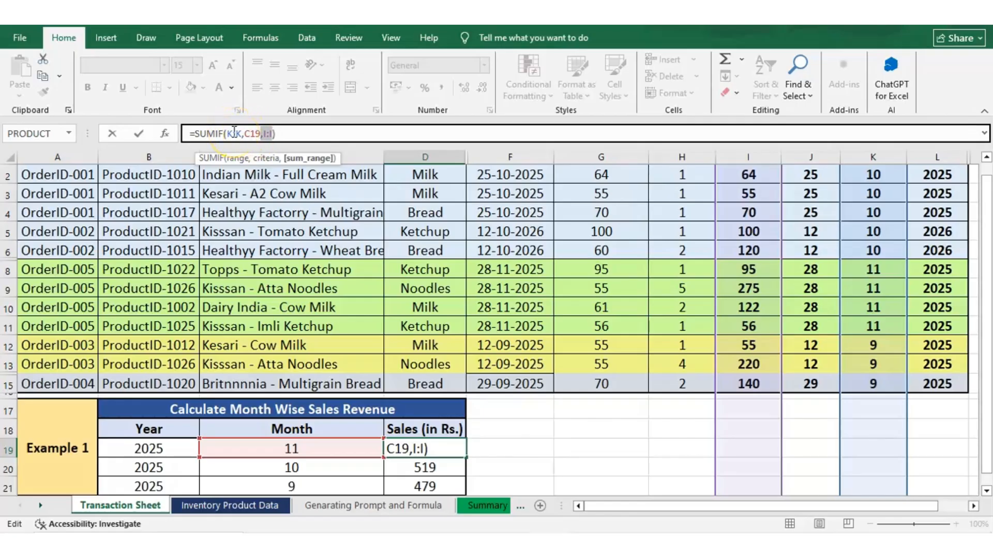
click(883, 153)
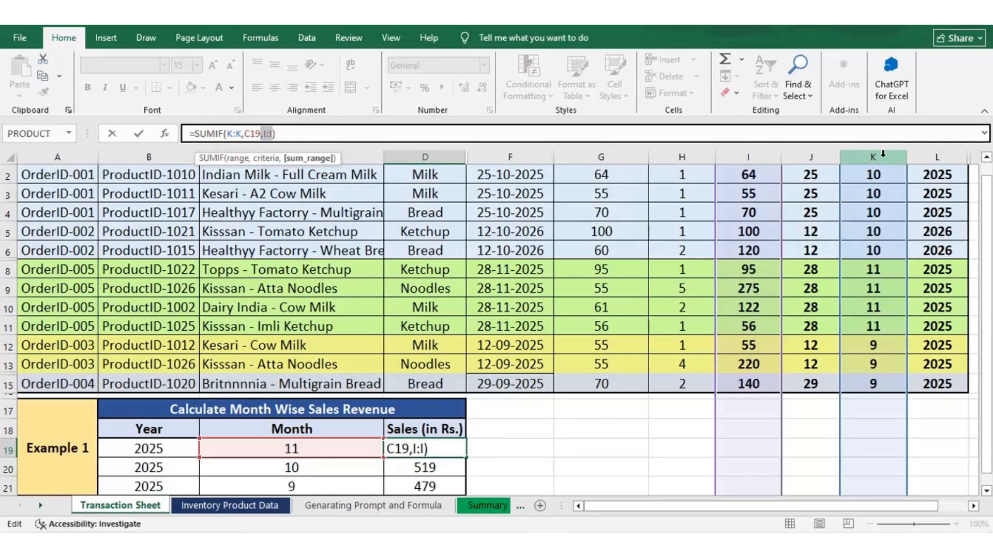
click(875, 153)
click(268, 134)
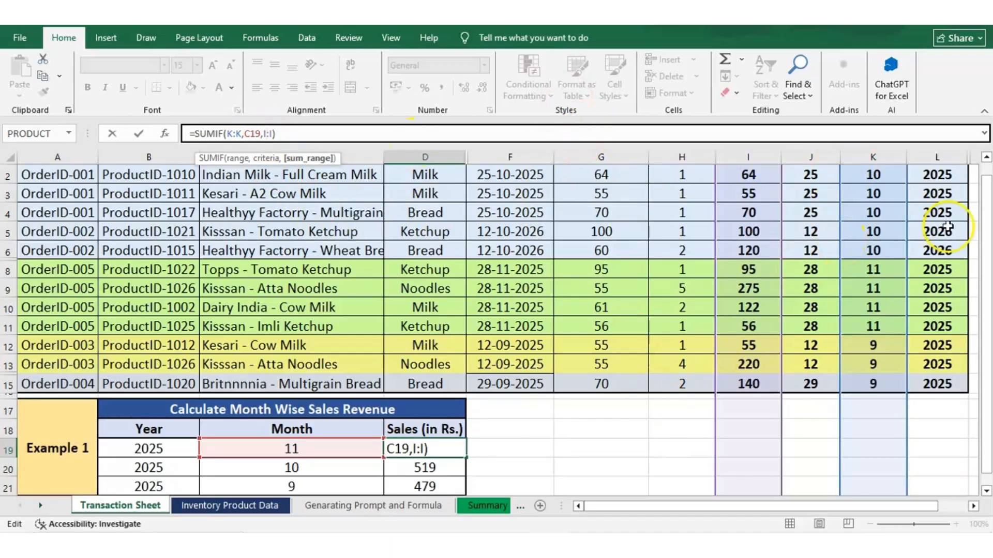
Trace the SUMIF formula's K:K criteria range and I:I sum range in the data table, then exit editing
scroll(723, 311, up, 1)
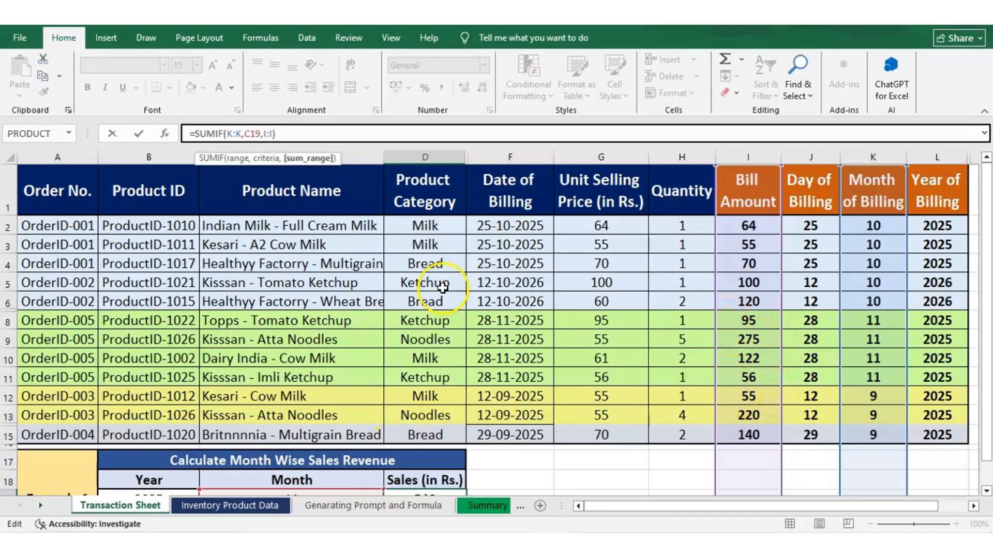
click(296, 129)
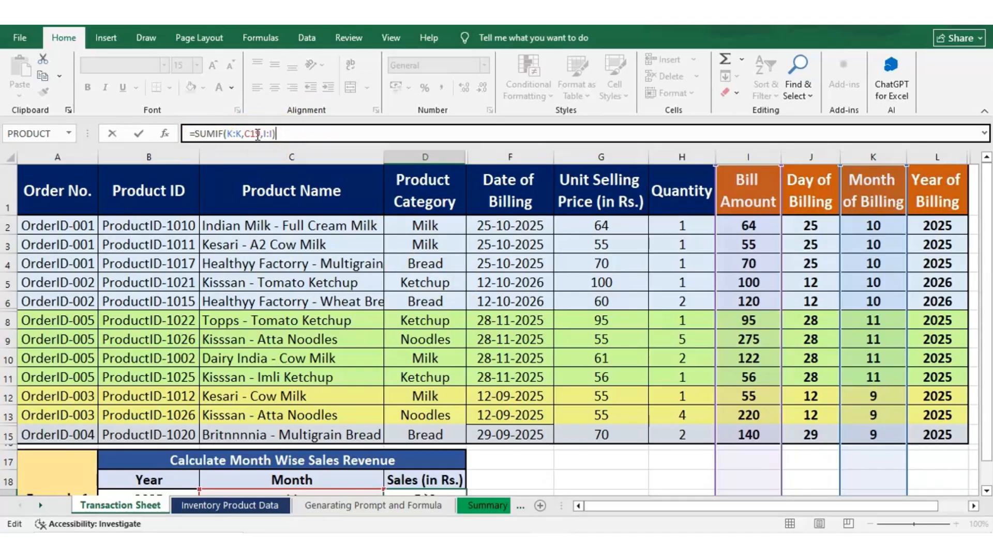
click(257, 135)
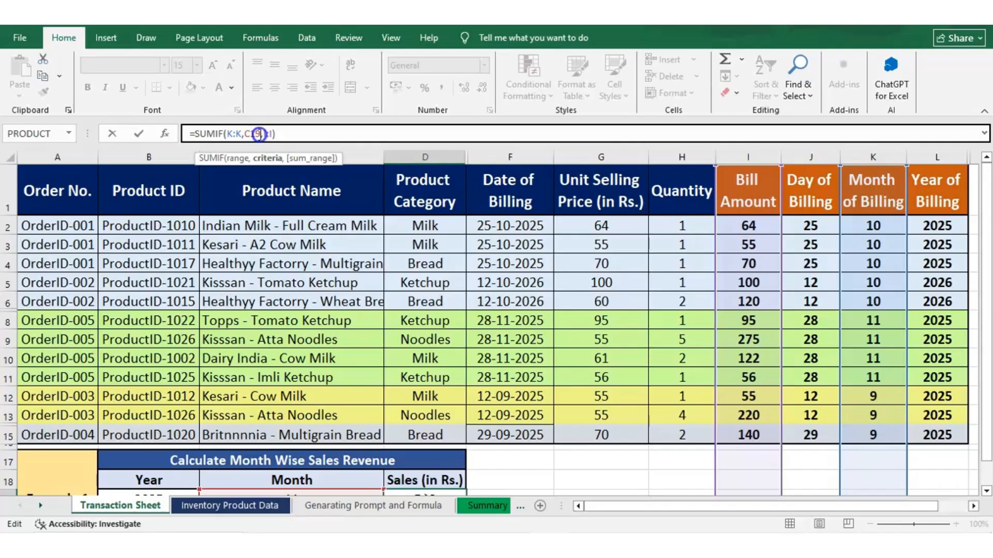
click(241, 134)
drag(241, 134, 229, 134)
drag(229, 134, 229, 134)
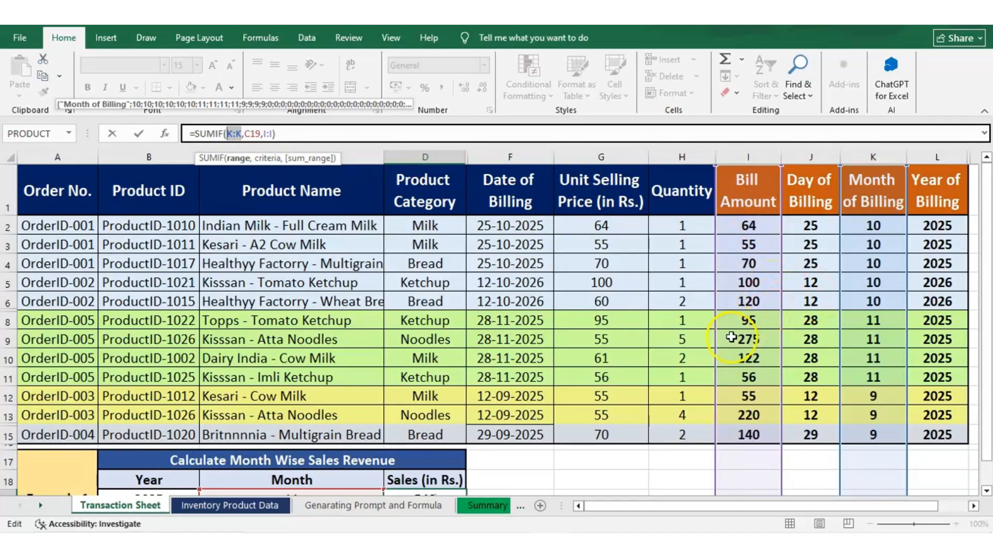
key(Escape)
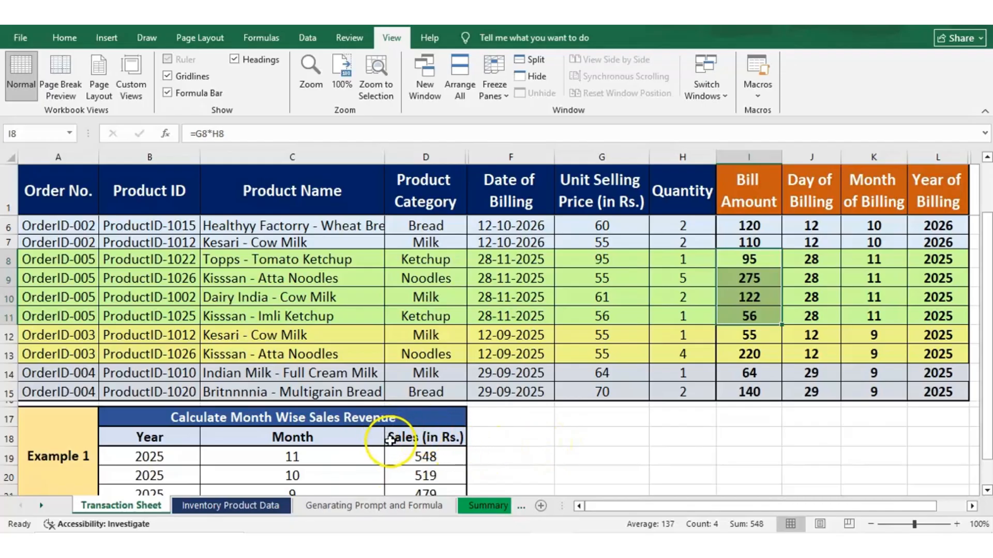
Select November's four Bill Amount cells and check their sum against the first month's sales figure
click(438, 455)
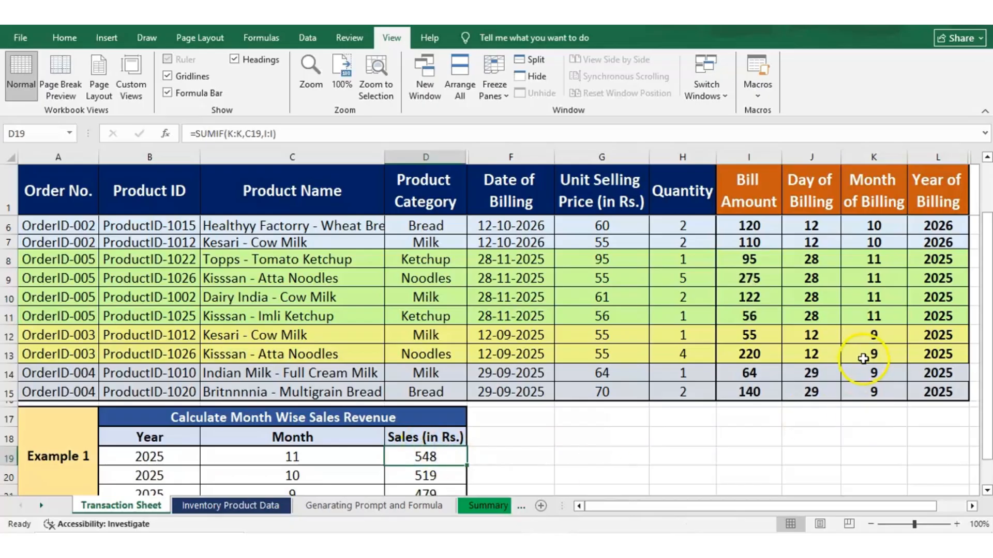
click(750, 259)
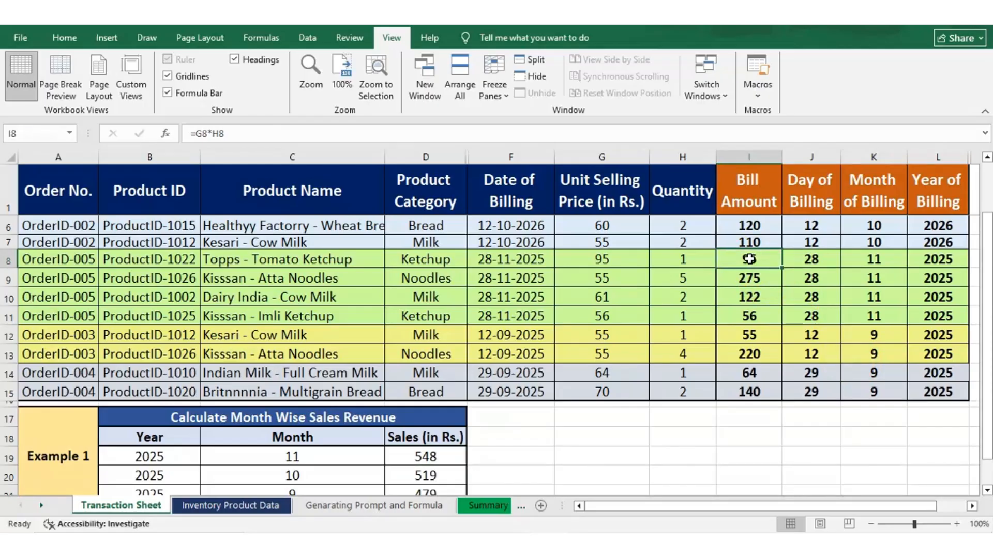
drag(750, 259, 750, 316)
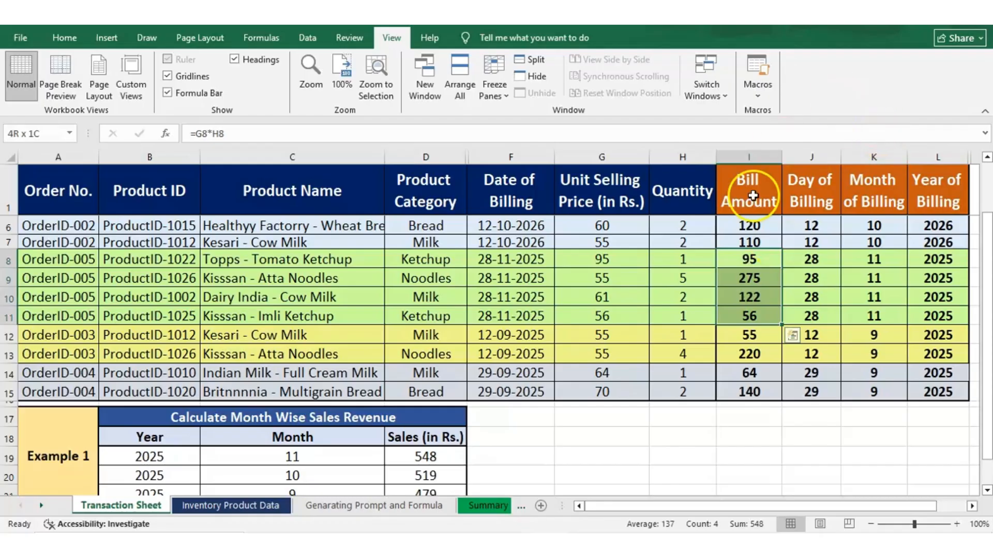
click(750, 254)
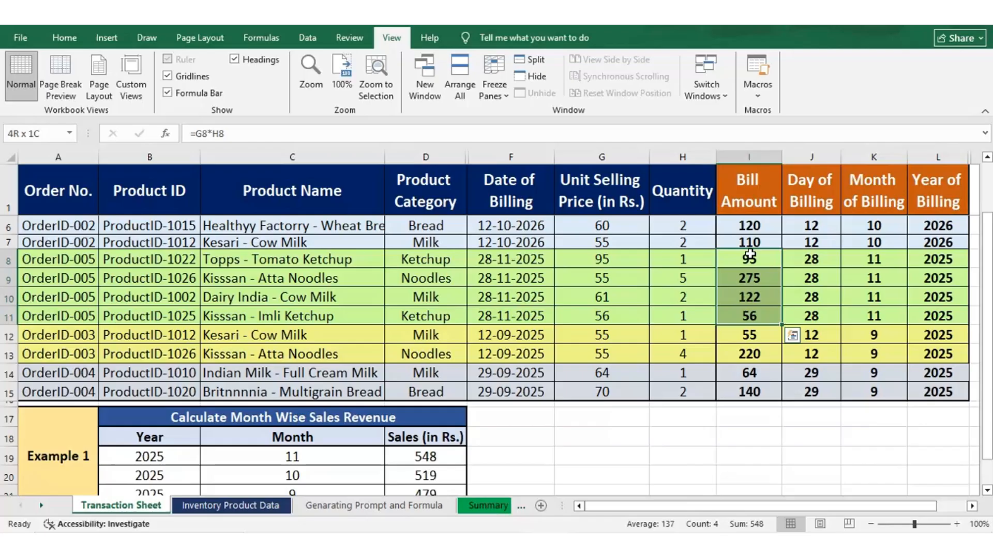
click(730, 520)
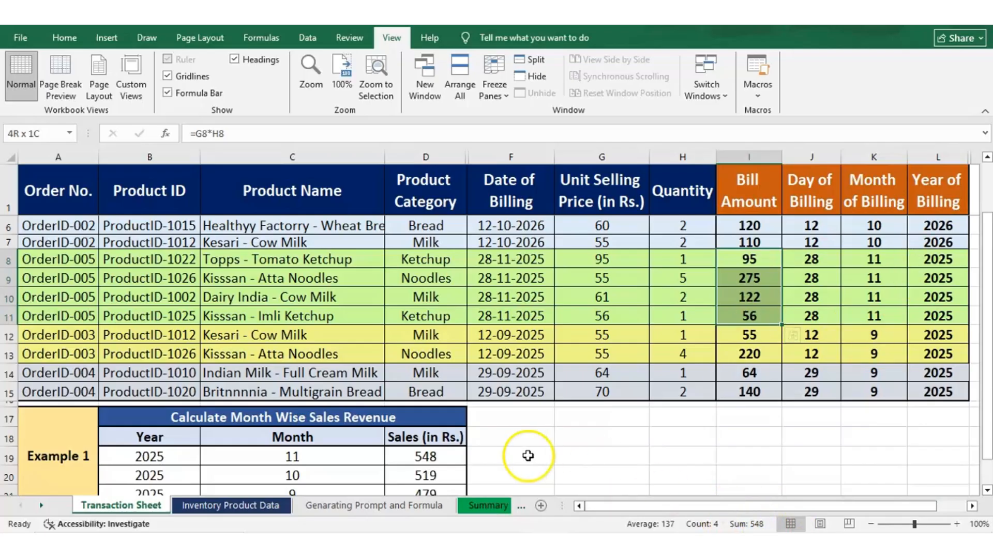
Step through the SUMIF formulas for the October and September sales cells in the month-wise table
click(419, 460)
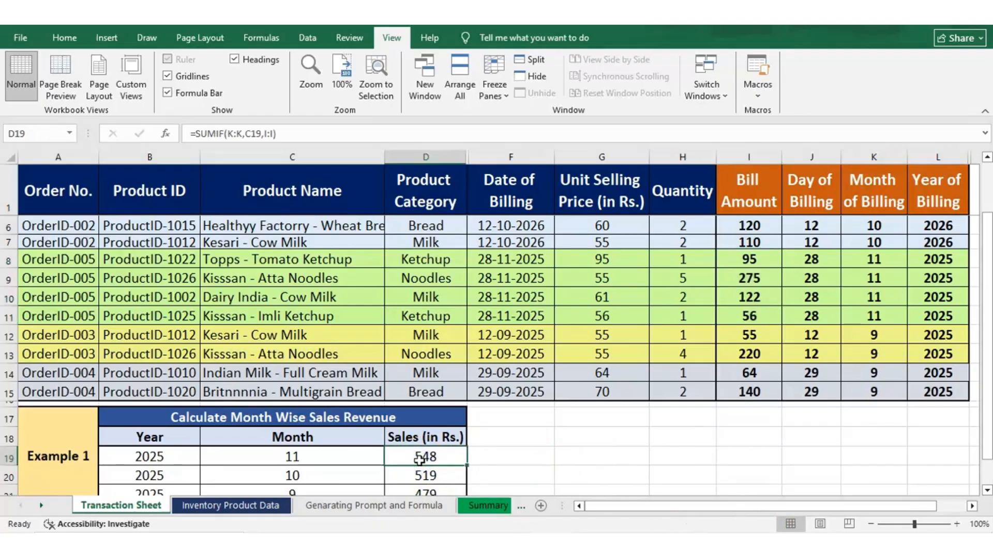
key(Down)
key(Down)
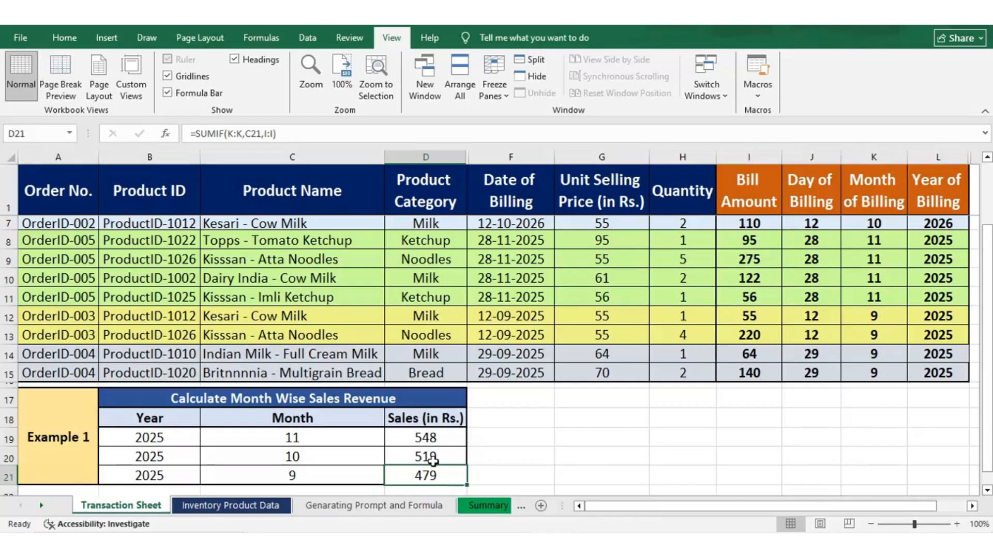
key(Up)
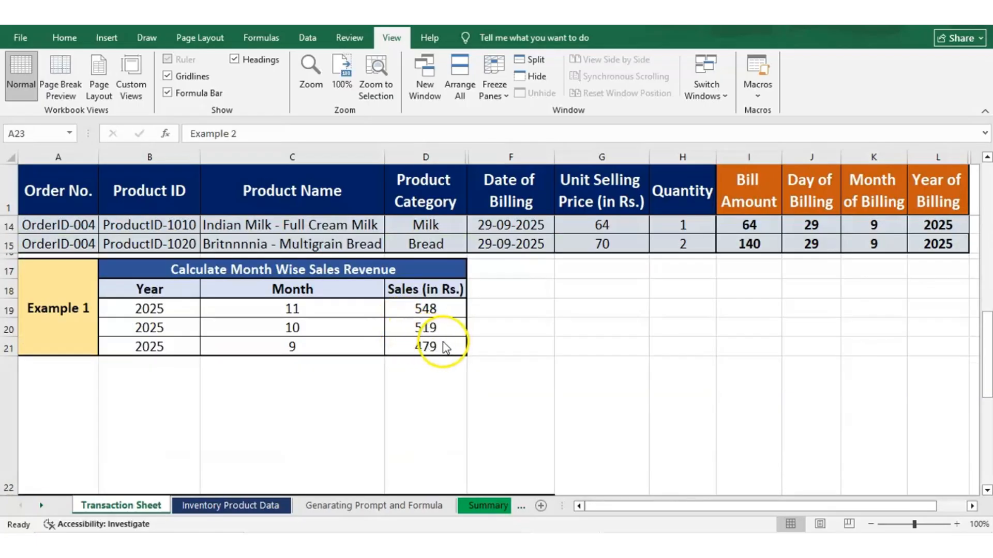
click(443, 345)
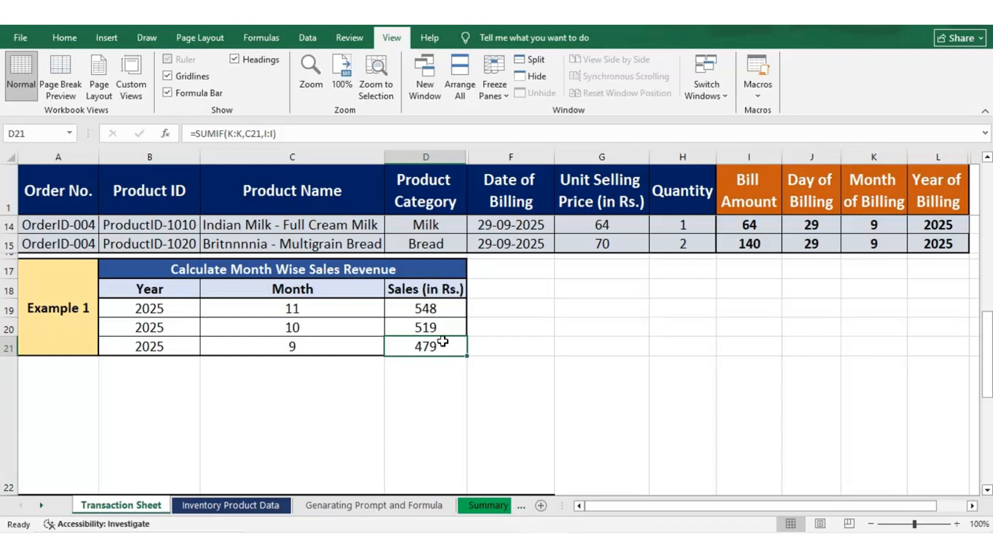
click(420, 343)
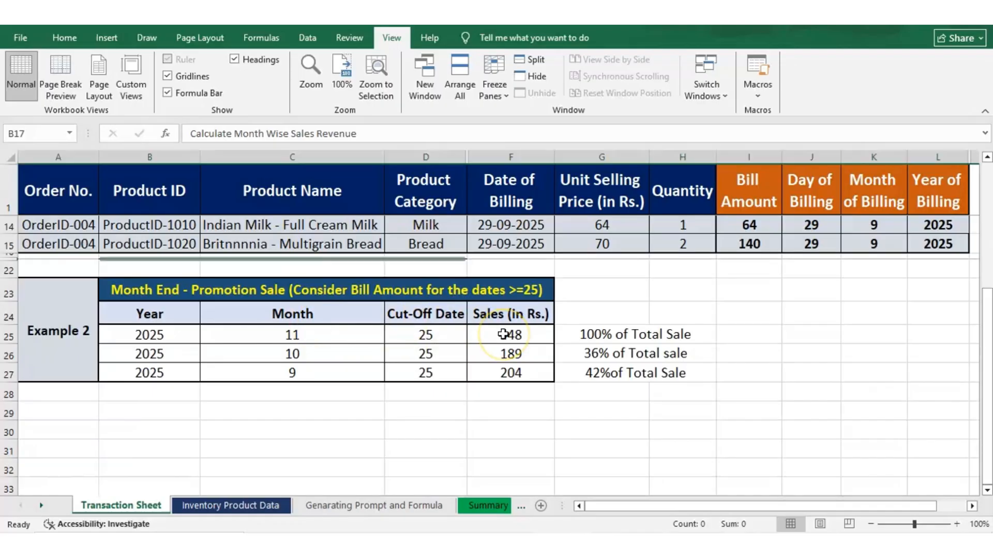
Inspect the SUMIFS formula for November's month-end promotion sale, then return to the Bill Amount column
click(504, 334)
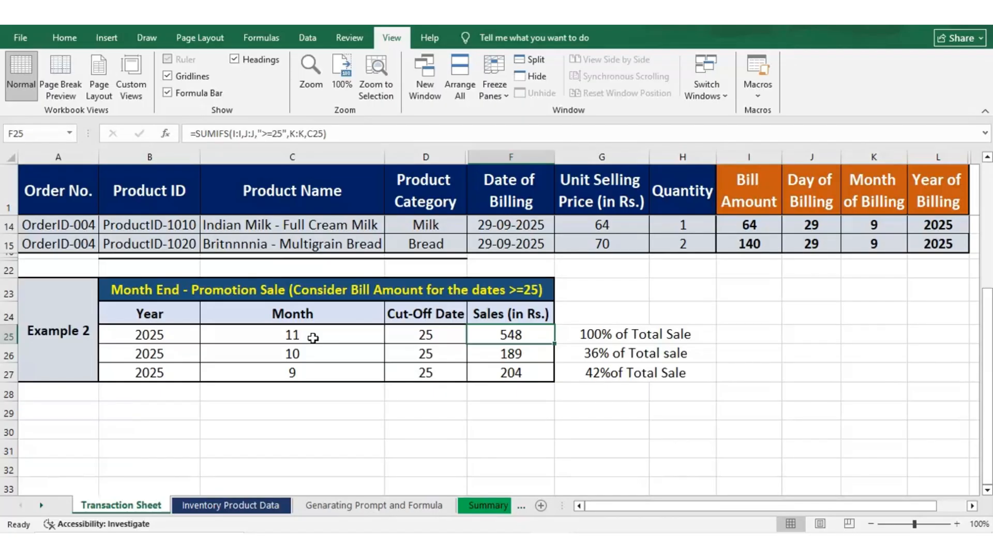
click(660, 245)
key(ctrl+z)
key(Right)
key(Right)
key(Down)
key(Left)
key(Left)
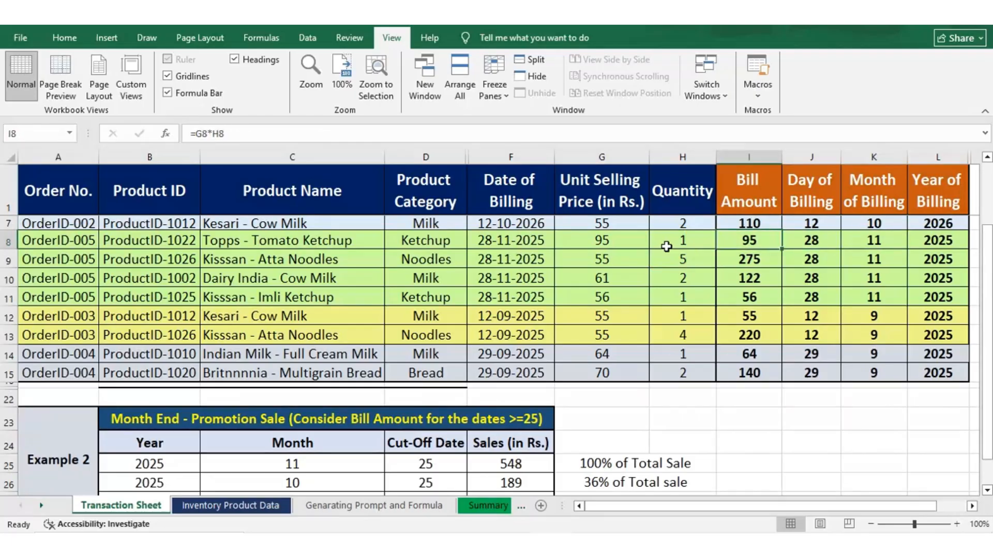
Select November's Bill Amount cells to compare their sum with the November promotion sale
click(696, 250)
key(shift+Down)
key(shift+Down)
key(shift+Down)
scroll(703, 257, up, 1)
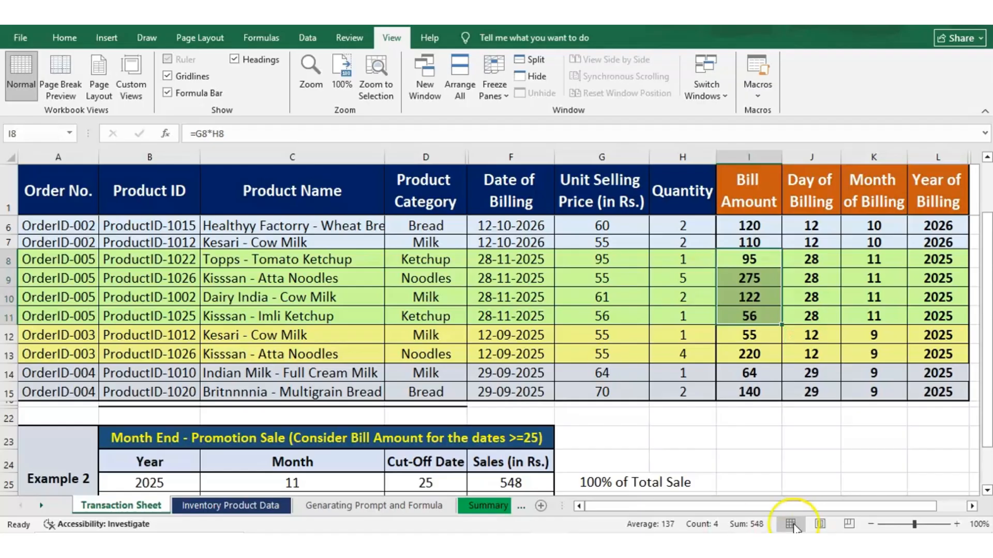
Move through the Month of Billing column and into the promotion sale table's Month cells
key(Down)
key(Down)
key(Down)
key(Down)
key(Down)
key(Down)
key(Right)
key(Right)
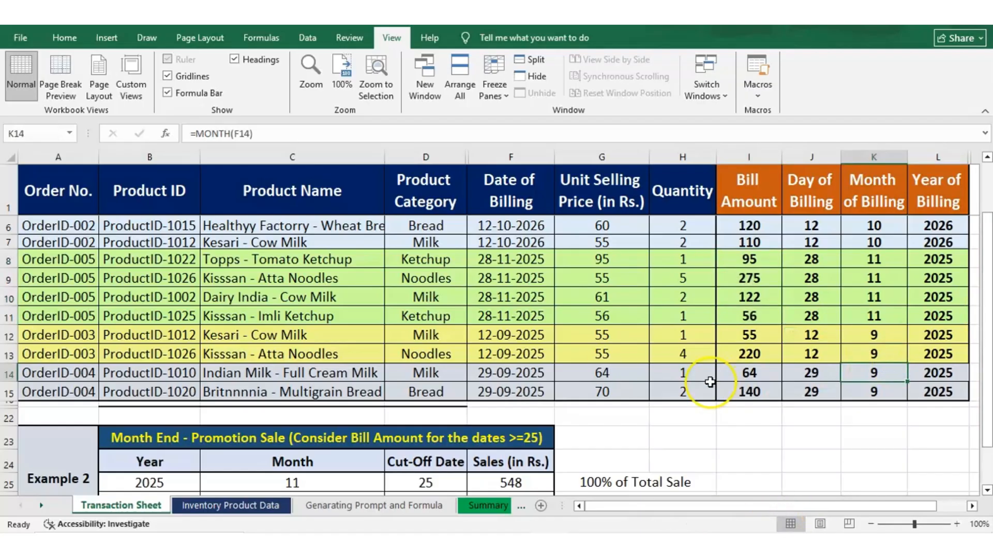
scroll(709, 382, down, 1)
key(Down)
key(Down)
key(Left)
key(Left)
key(Left)
key(Left)
key(Left)
key(Left)
key(Left)
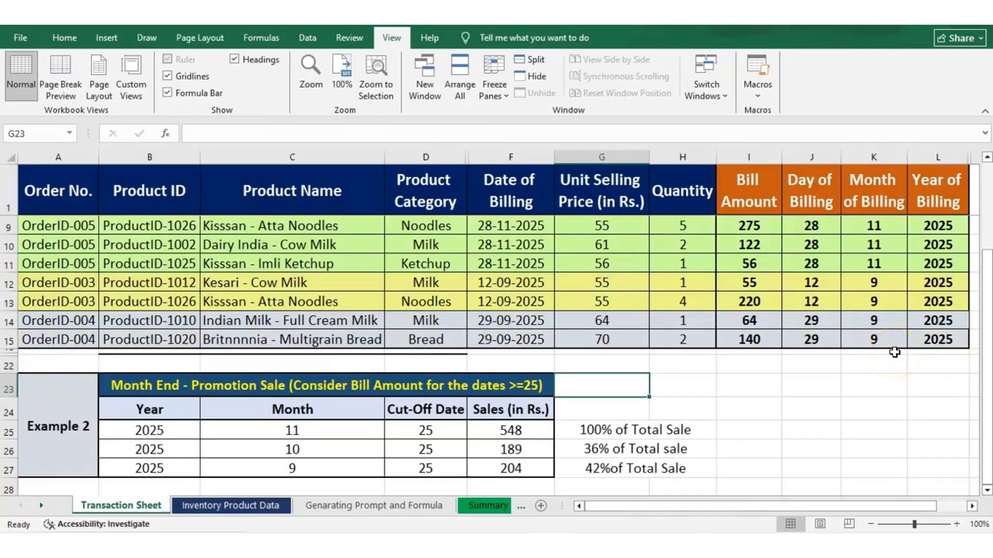
key(Down)
key(Down)
key(Down)
key(Down)
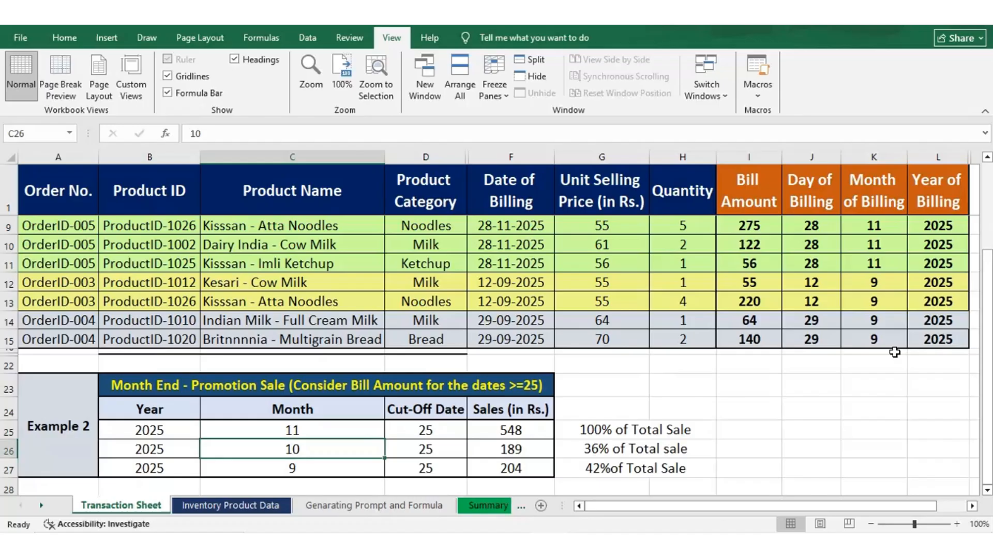
Scroll to the top of the data and select October's Bill Amount cells billed on day 25
drag(985, 328, 984, 228)
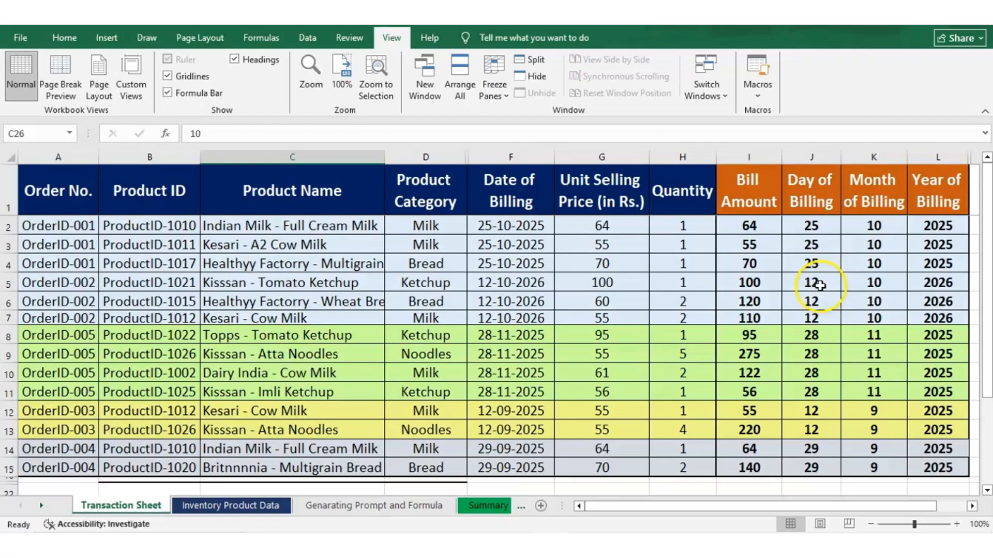
click(820, 287)
drag(821, 286, 822, 303)
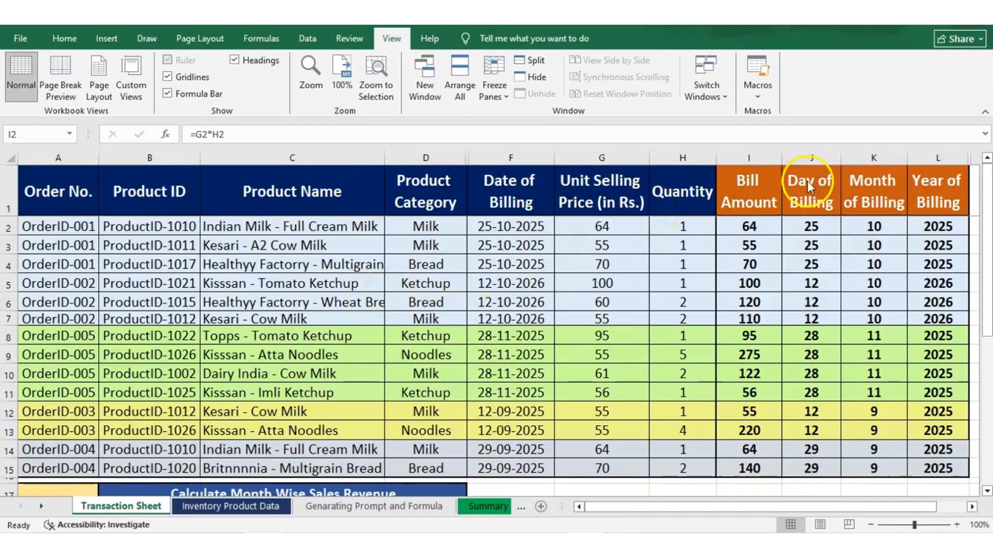
click(748, 226)
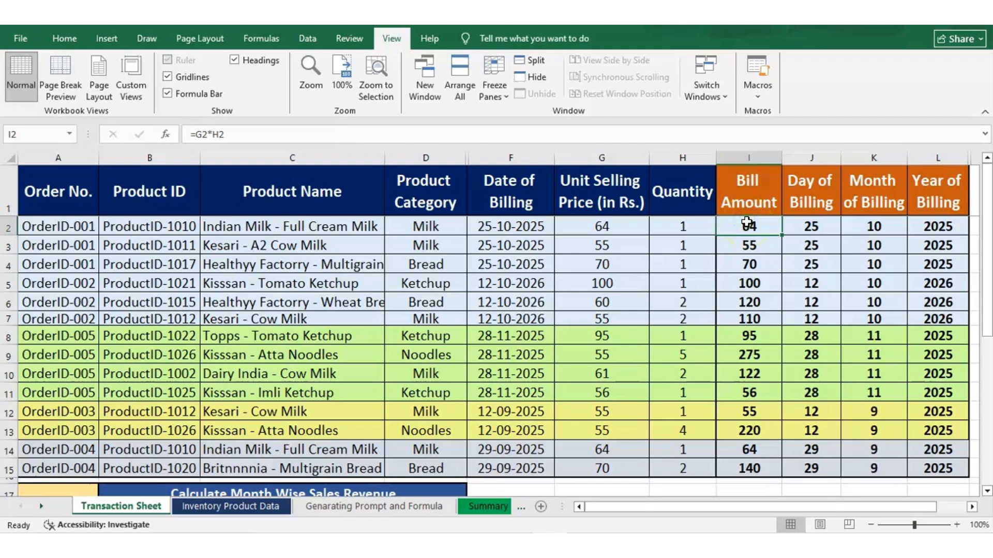
key(shift+Down)
key(shift+Down)
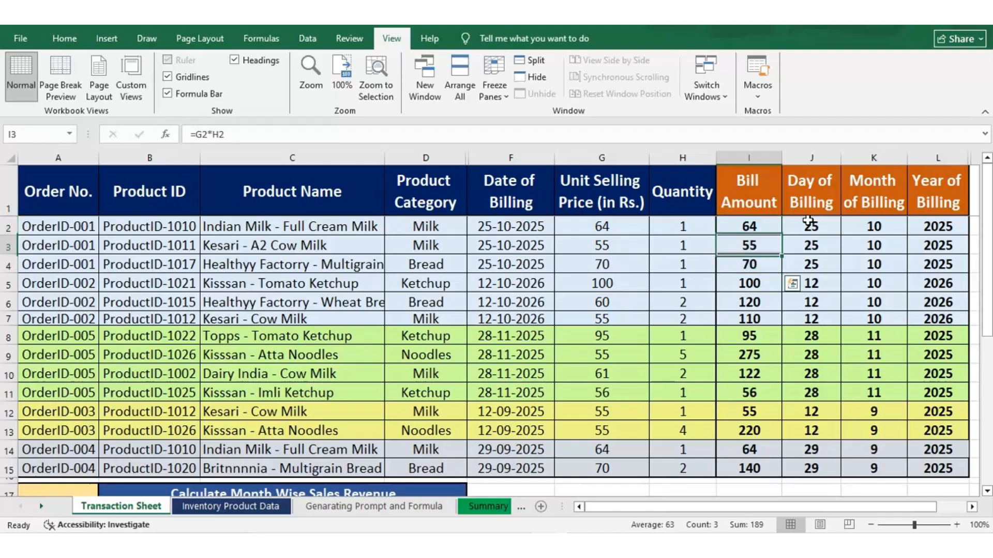
Inspect the SUMIFS formulas for October's and November's promotion sales, comparing their criteria
scroll(808, 220, down, 1)
scroll(808, 221, up, 1)
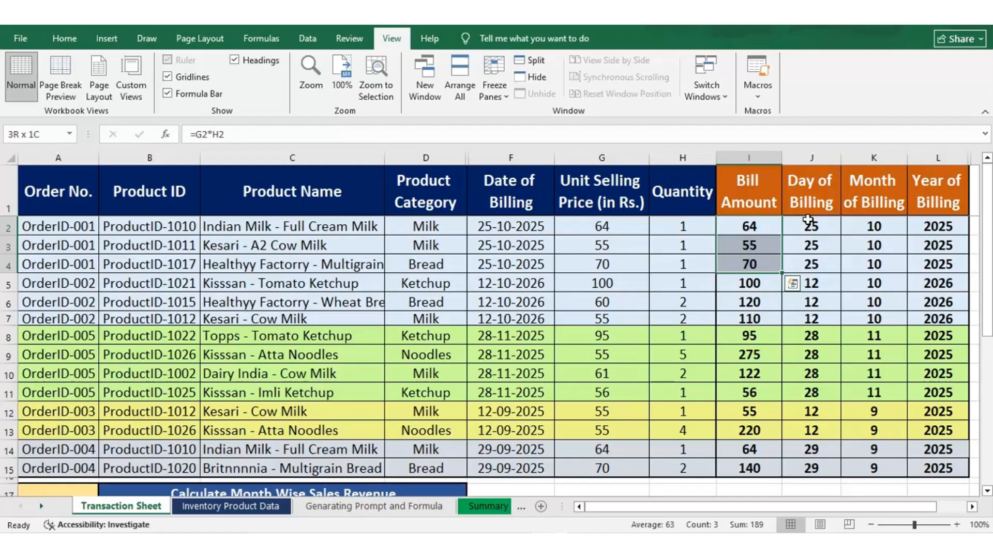
key(Down)
key(Down)
key(Down)
key(Down)
key(Down)
key(Down)
key(Down)
key(Down)
key(Down)
key(Down)
key(Down)
key(Down)
key(Down)
key(Down)
key(Down)
key(Down)
key(Down)
key(Down)
key(Down)
key(Down)
key(Down)
key(Left)
key(Left)
key(Left)
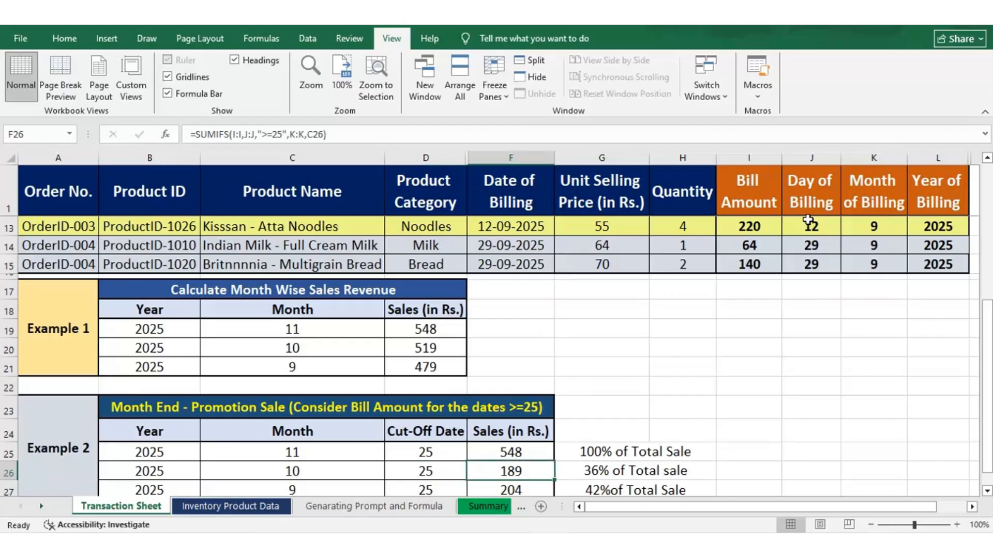
key(Up)
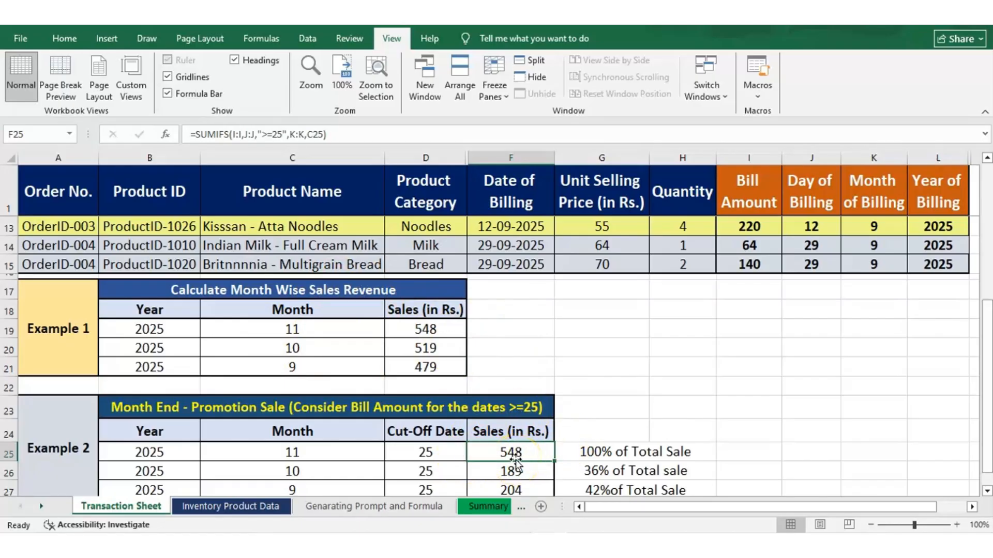
key(Down)
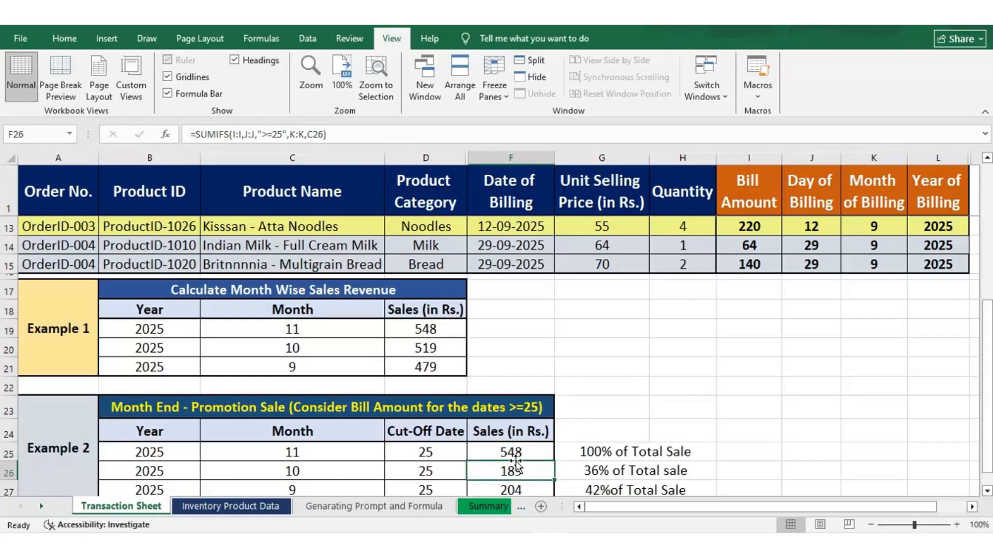